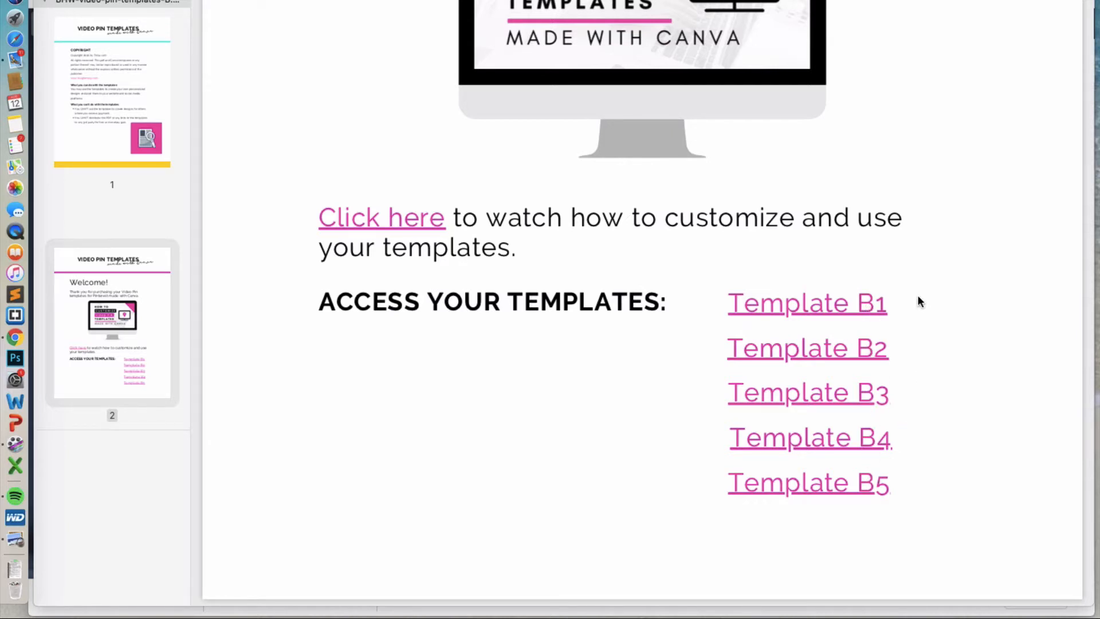
Open the Template B1 link and use the shared template to start an editable copy
click(835, 307)
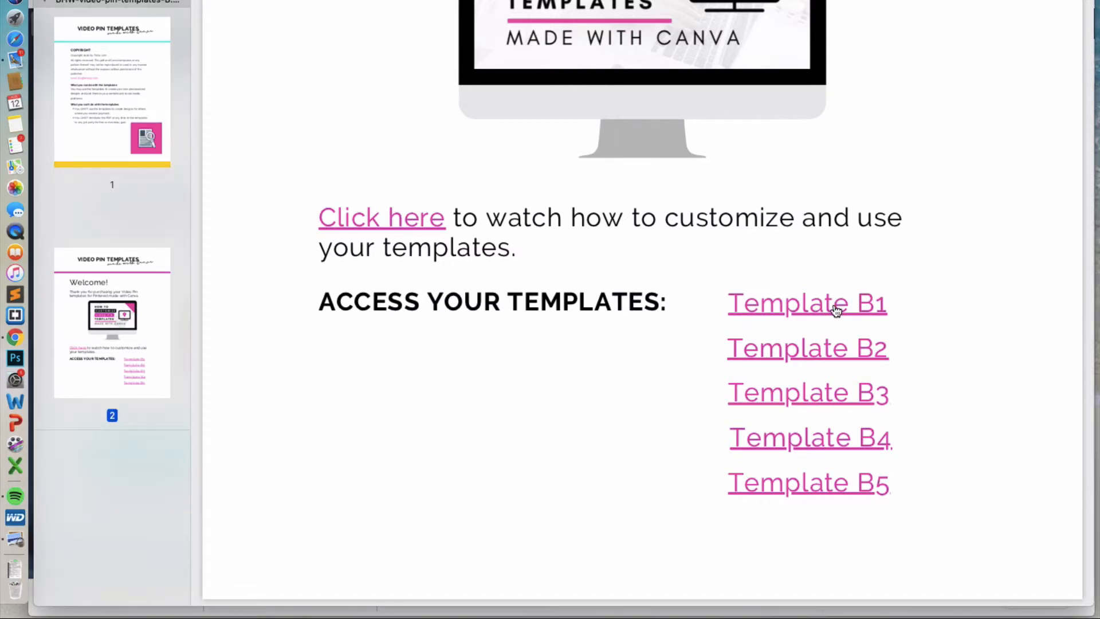
click(835, 308)
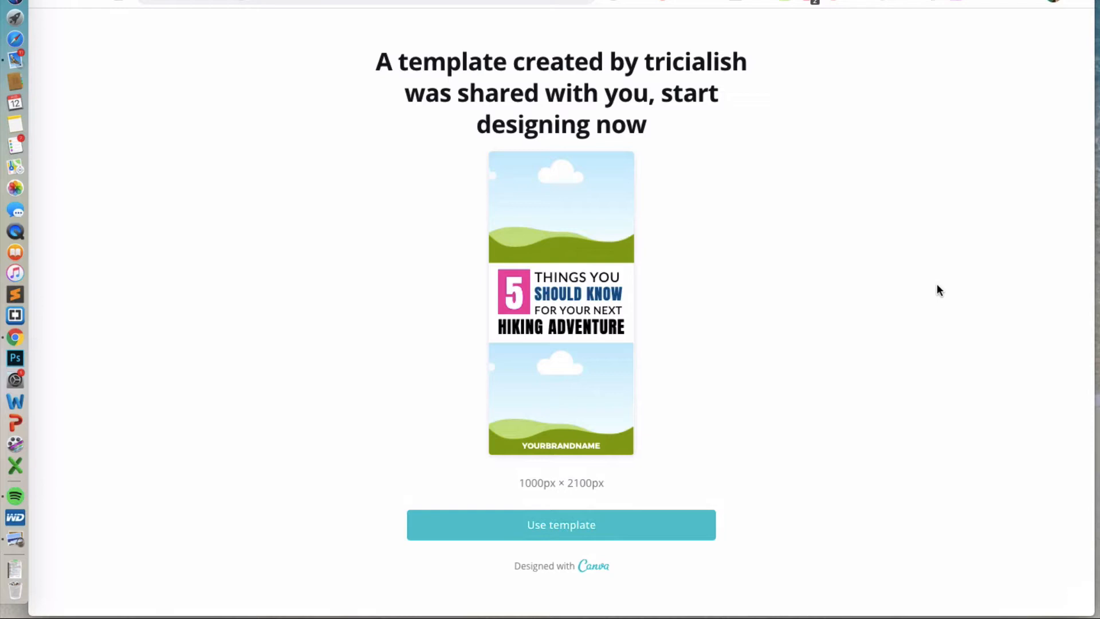
click(627, 532)
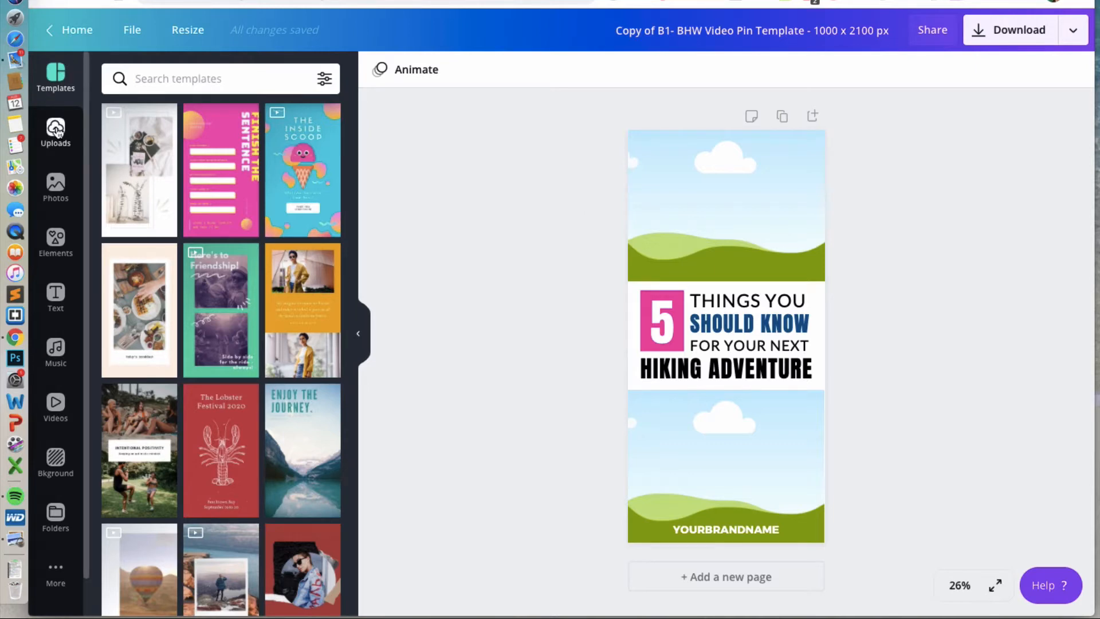
View the uploaded images and the uploaded videos
click(57, 132)
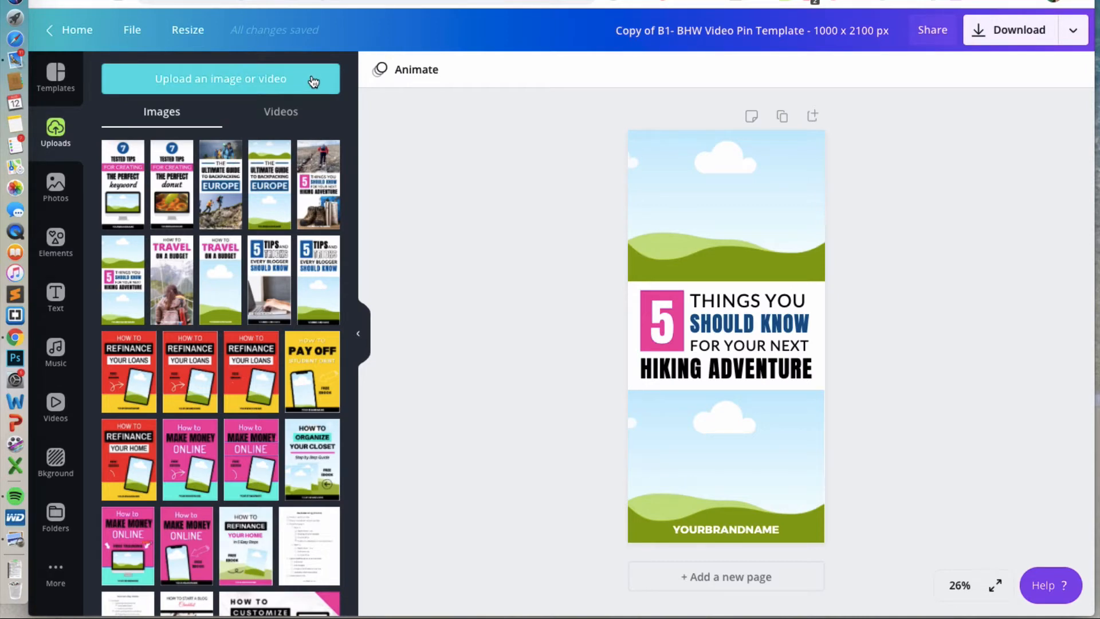
click(301, 114)
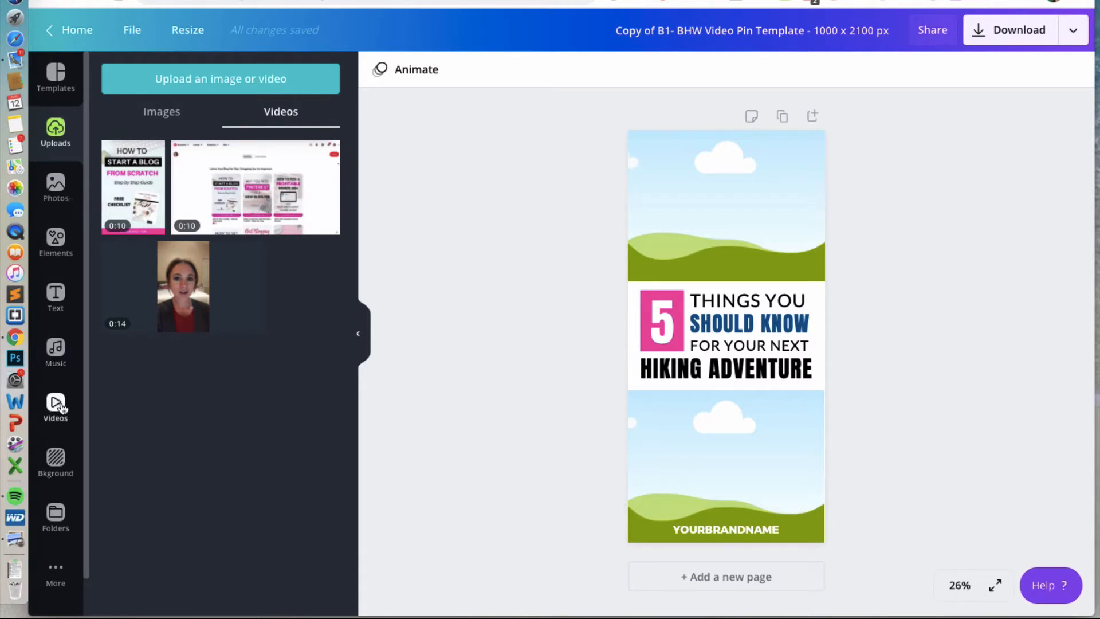
Browse the stock video categories and search the videos for "hiking"
click(62, 408)
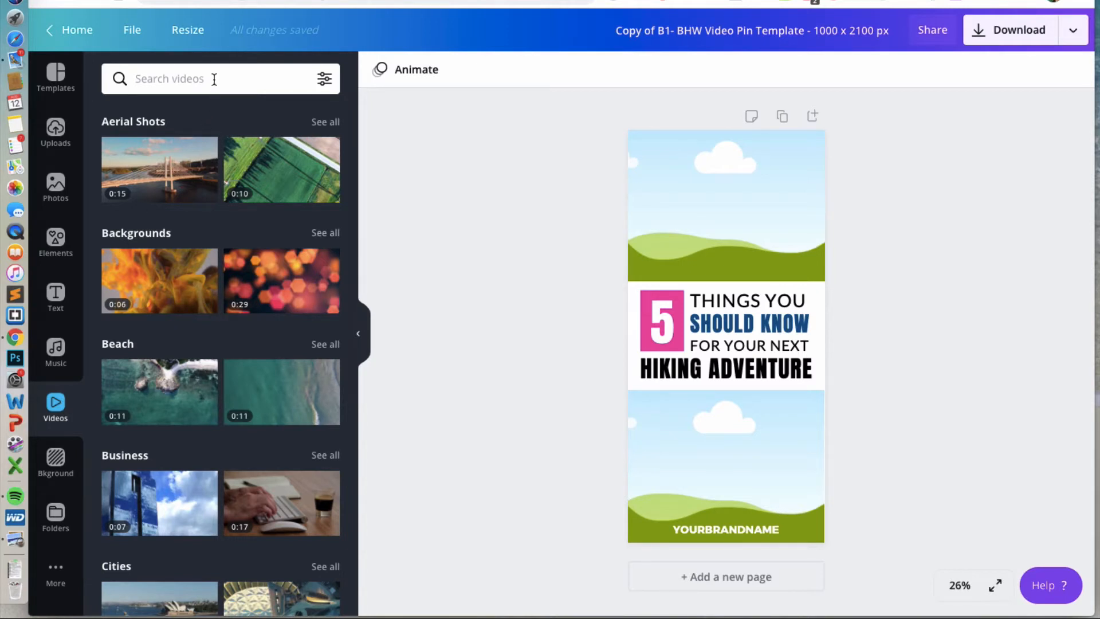
scroll(220, 344, down, 7)
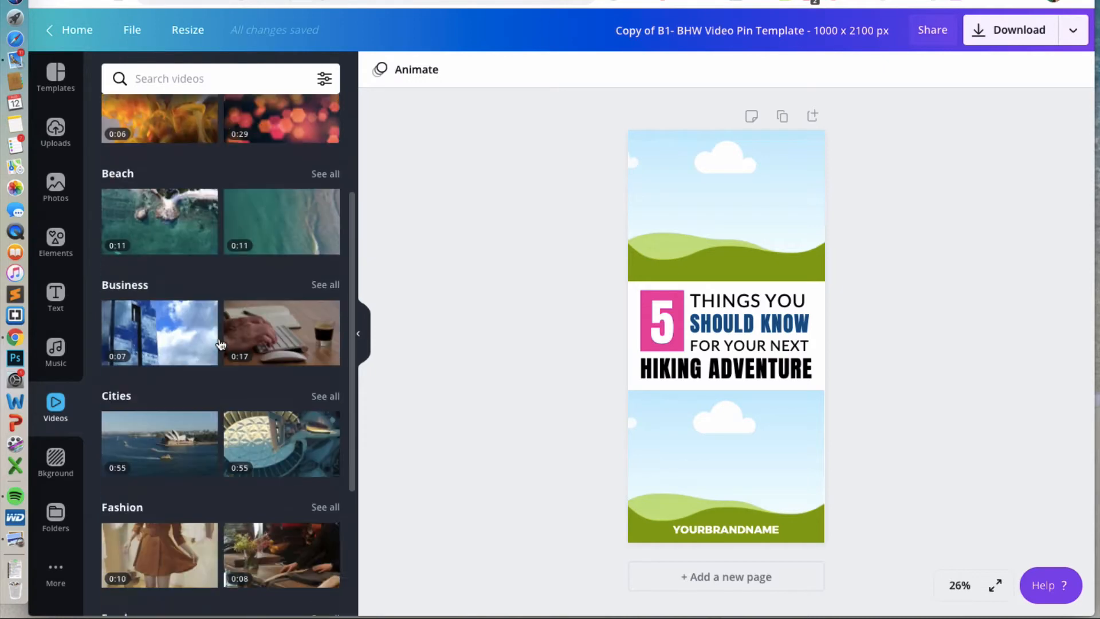
scroll(219, 343, down, 5)
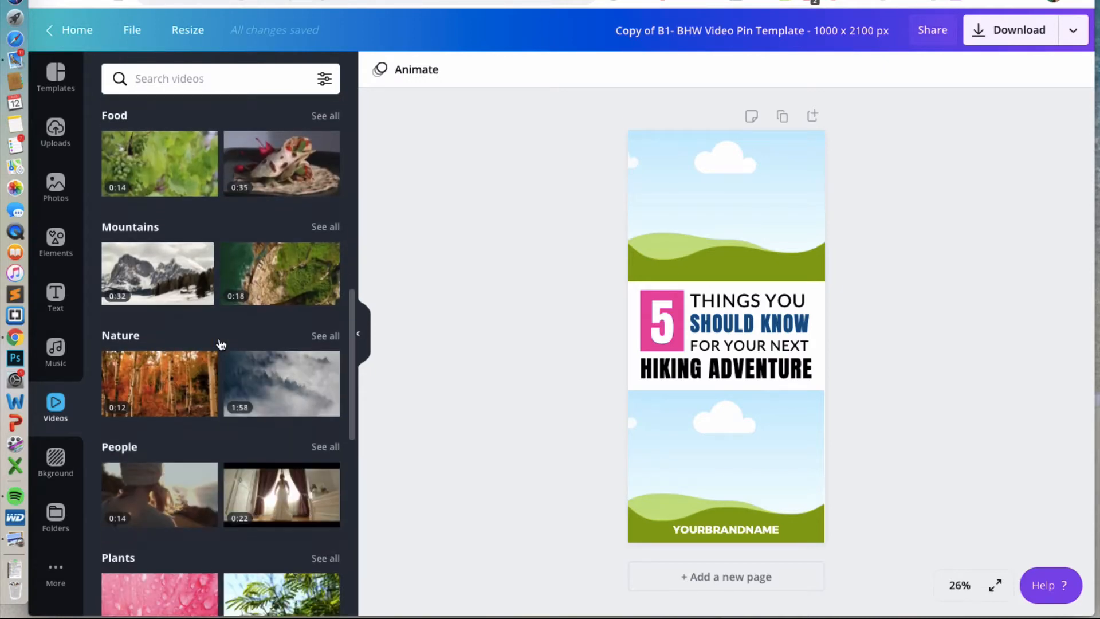
scroll(219, 344, up, 12)
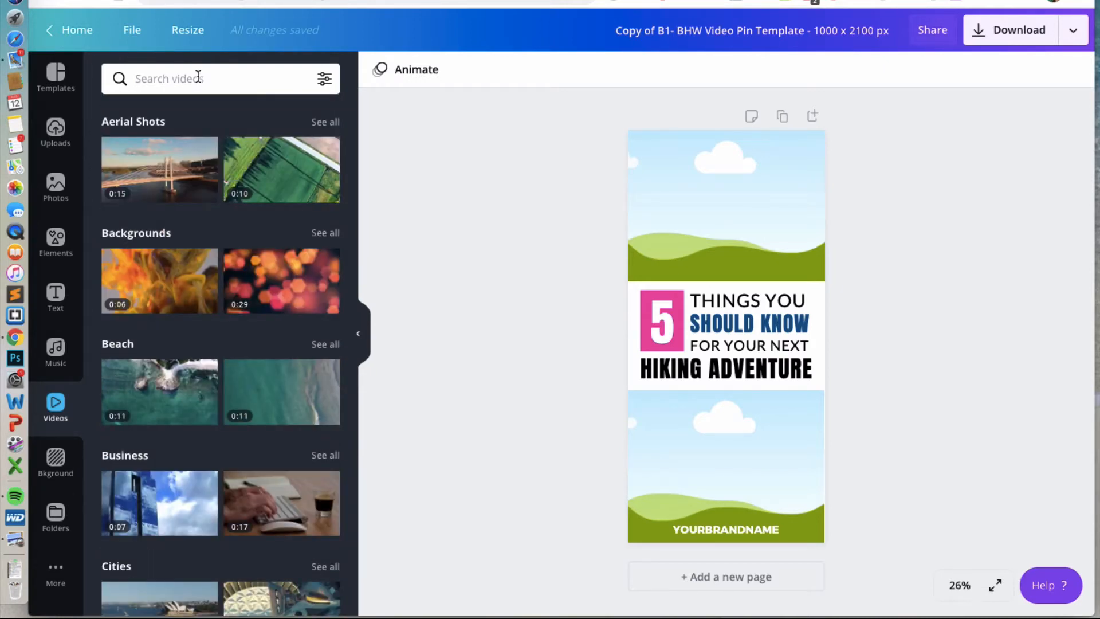
text(hiking)
key(Return)
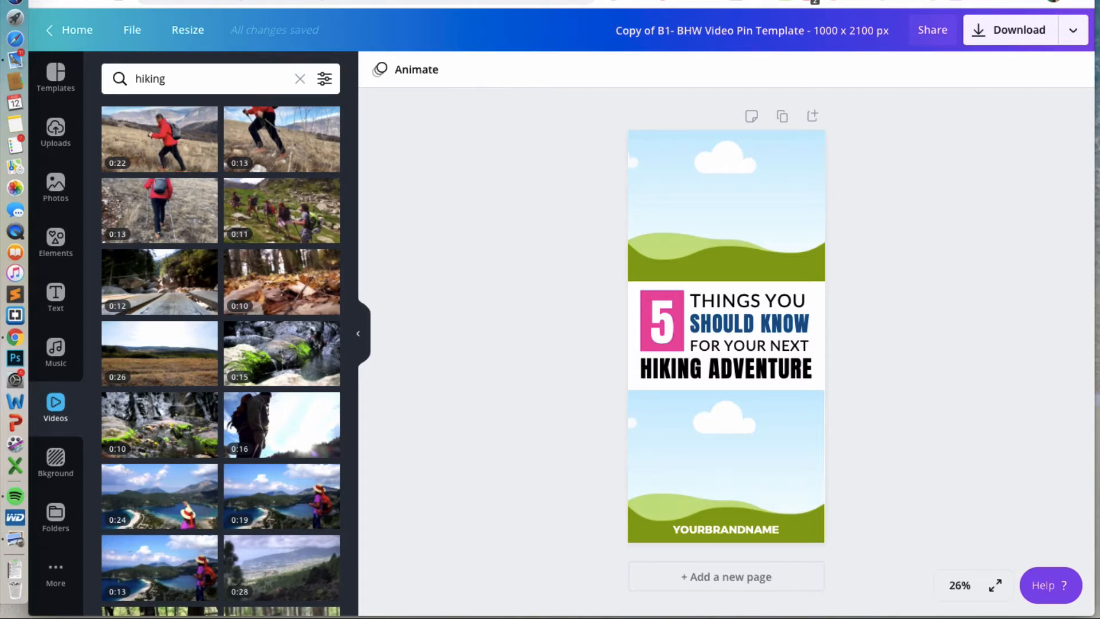
Place the 0:22 clip of the hiker in a red jacket into the pin's upper frame
scroll(252, 276, down, 5)
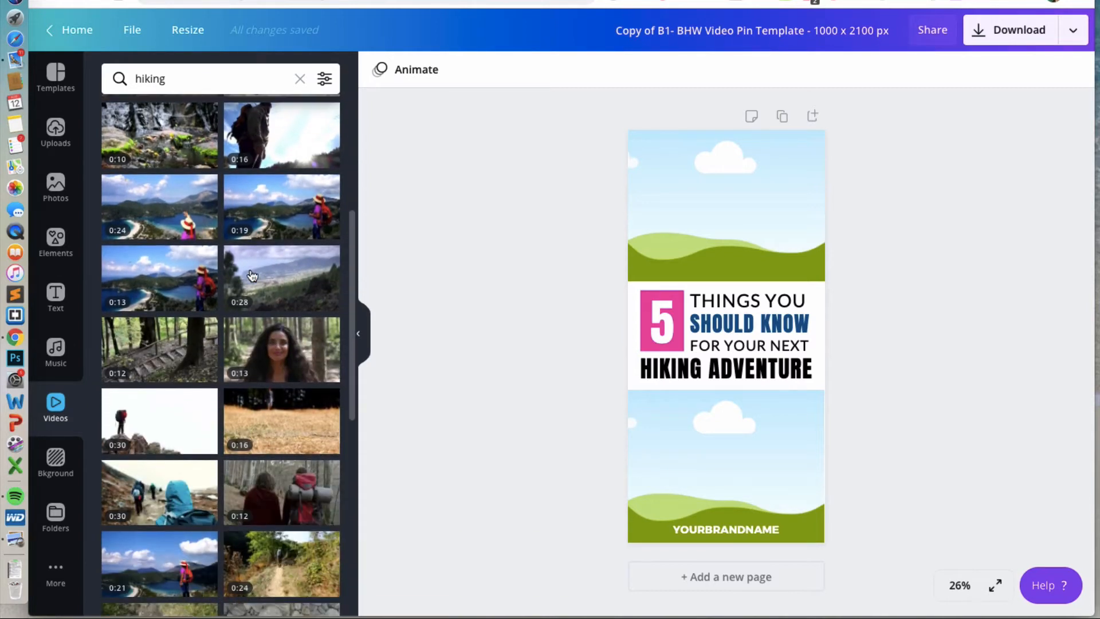
scroll(253, 276, down, 3)
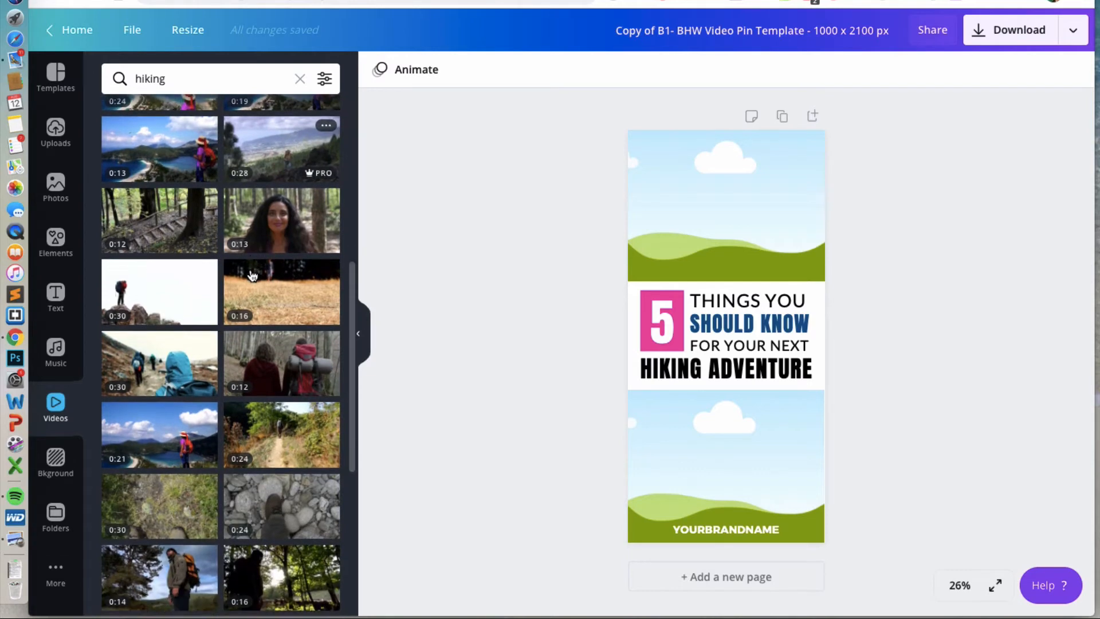
scroll(252, 276, down, 2)
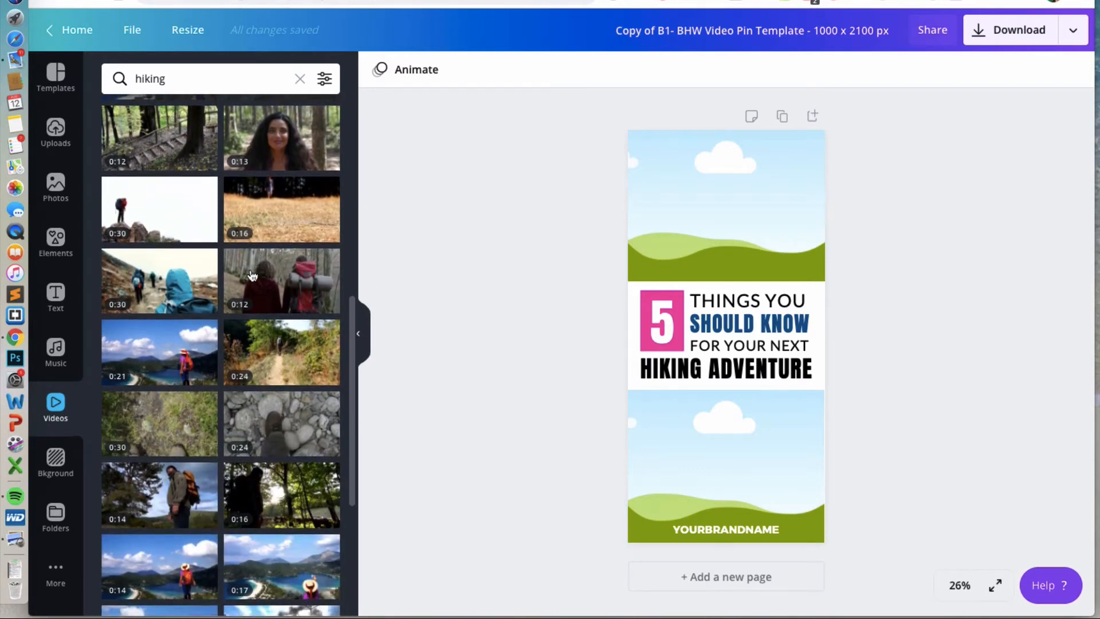
scroll(252, 276, up, 6)
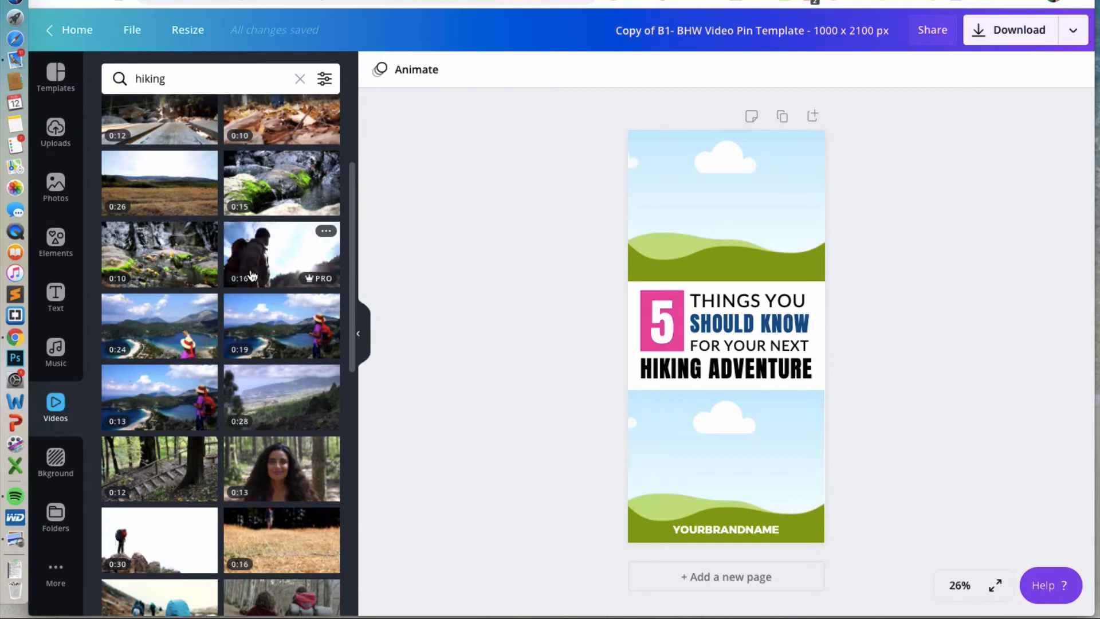
scroll(252, 276, up, 3)
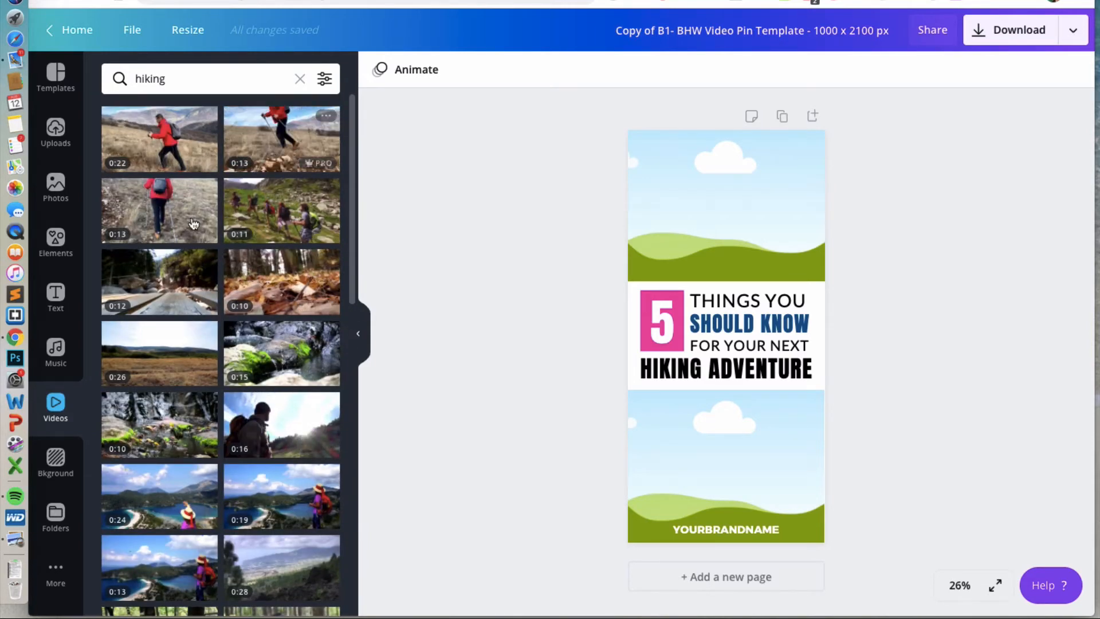
drag(175, 140, 730, 211)
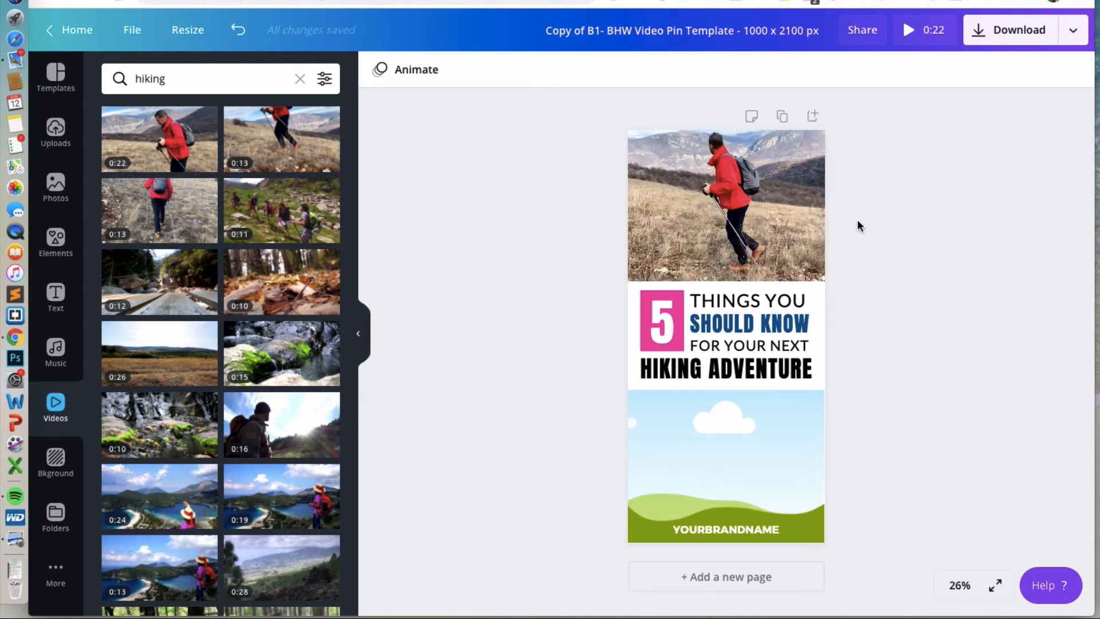
Look at the hiking clip's position options and mute its sound
click(782, 187)
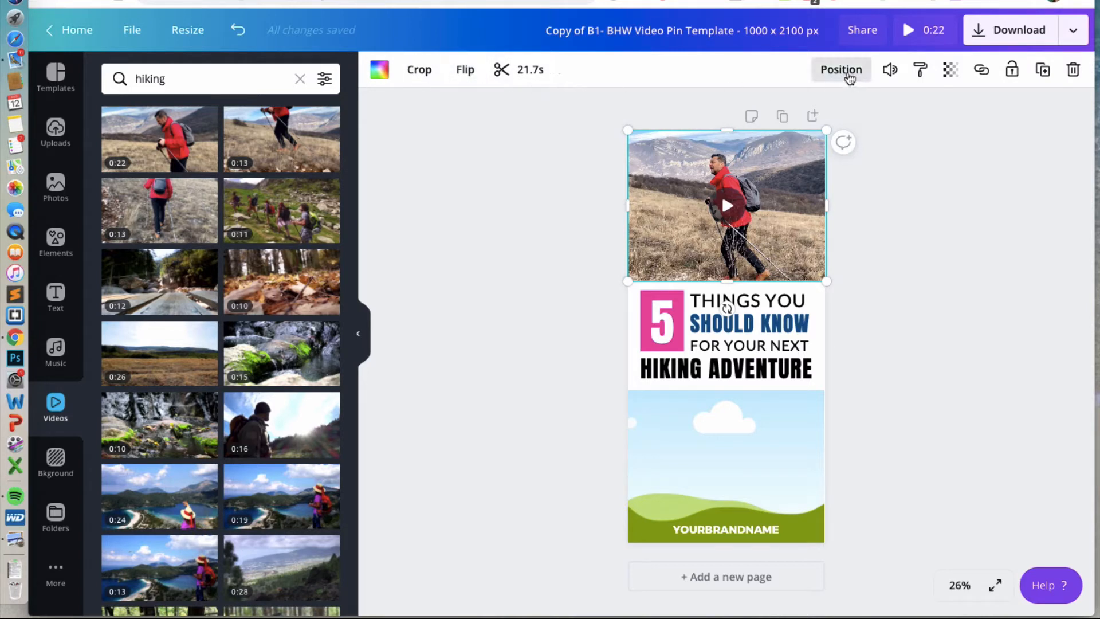
click(850, 77)
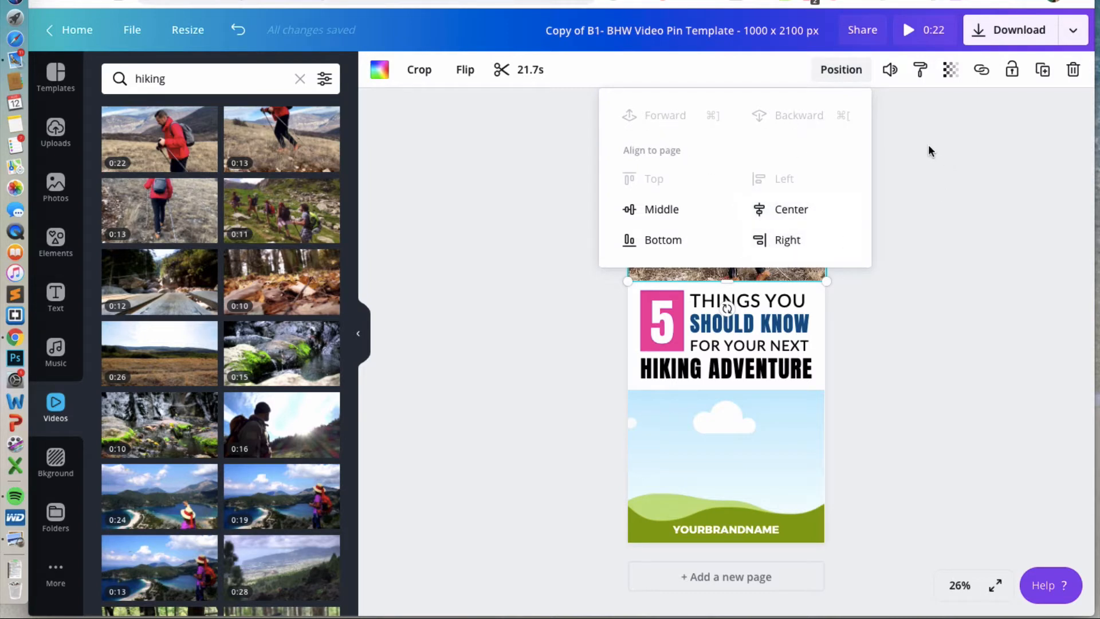
click(890, 69)
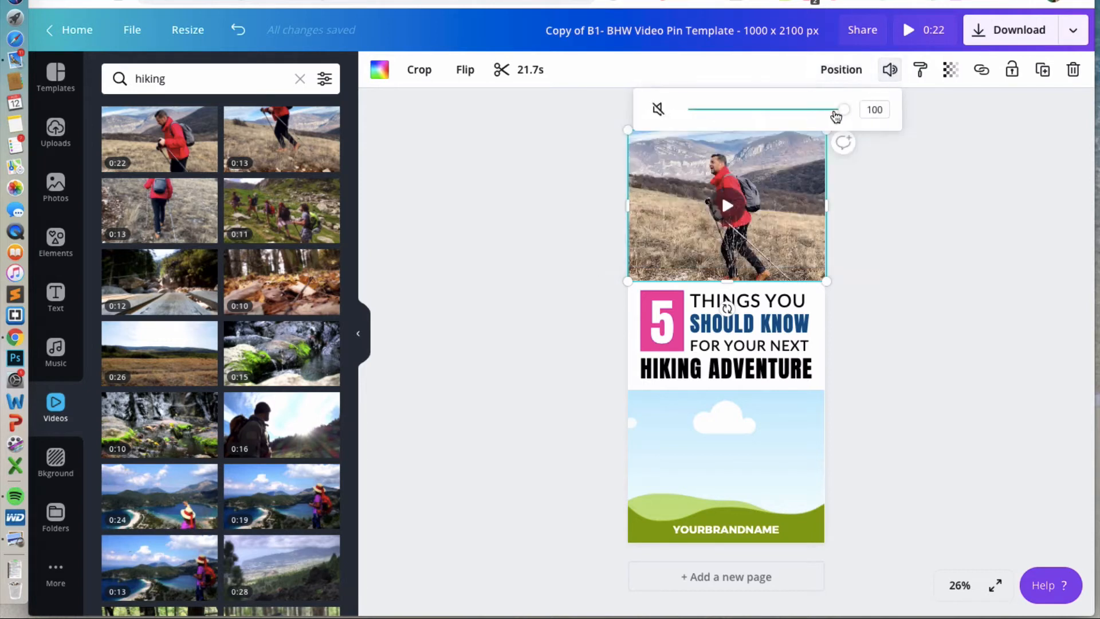
click(658, 111)
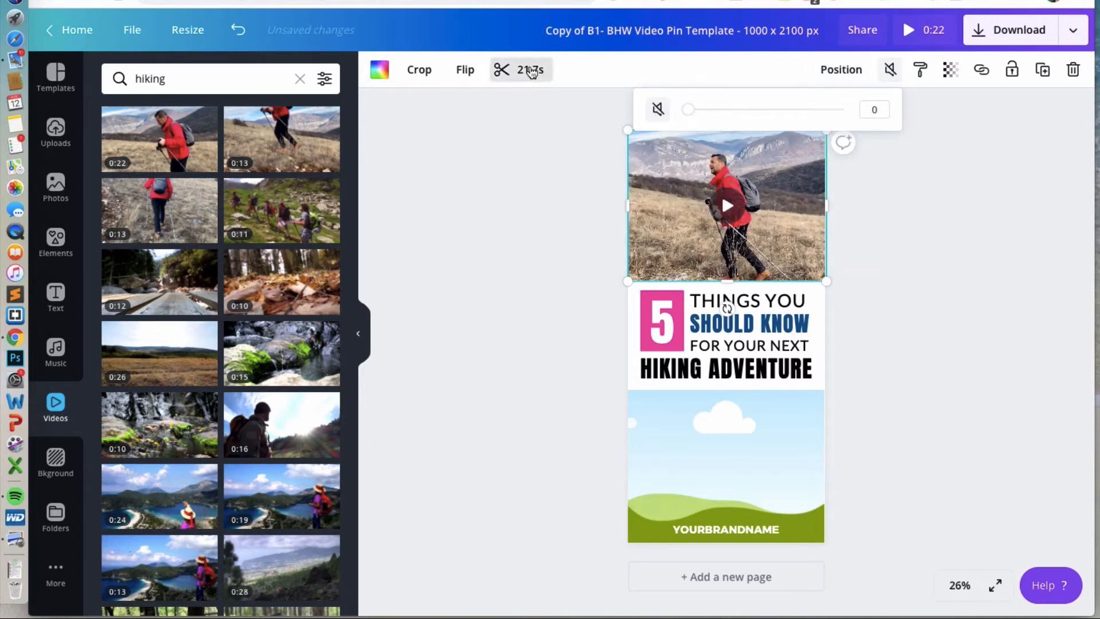
Trim the end of the hiking clip so it runs 21.6 s
click(526, 69)
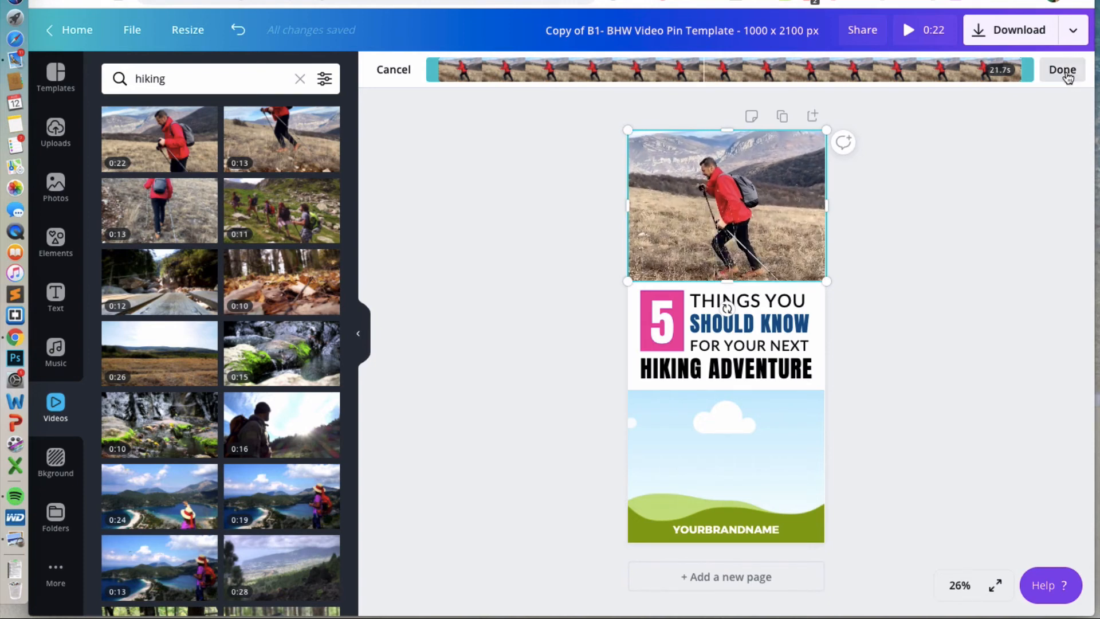
mouse_move(1030, 72)
mouse_down()
mouse_move(982, 74)
mouse_move(1026, 77)
mouse_up()
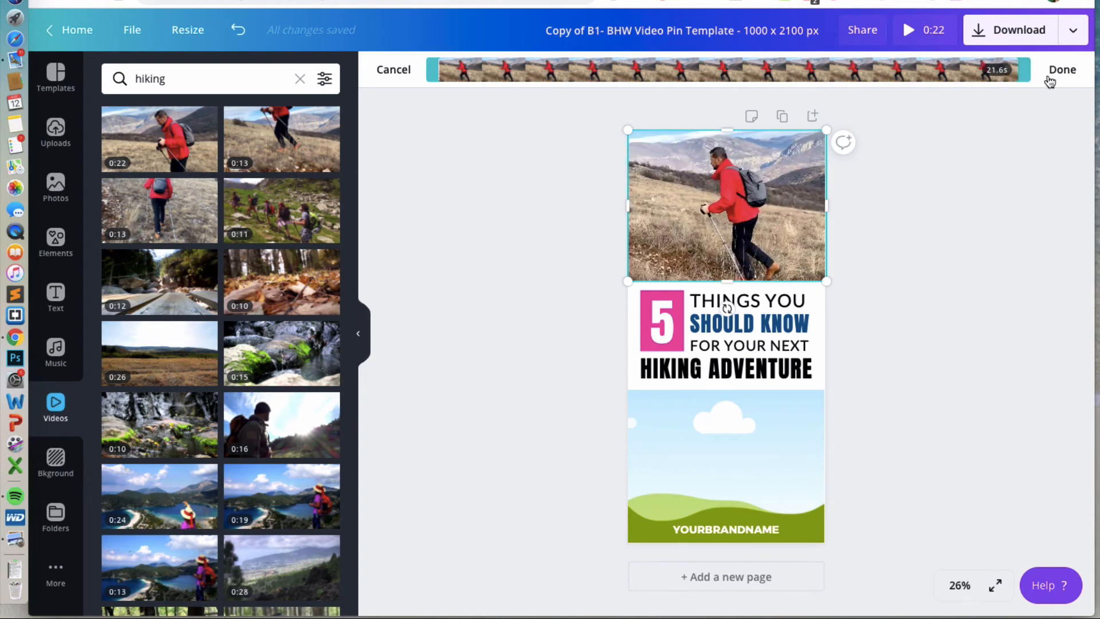
click(1062, 69)
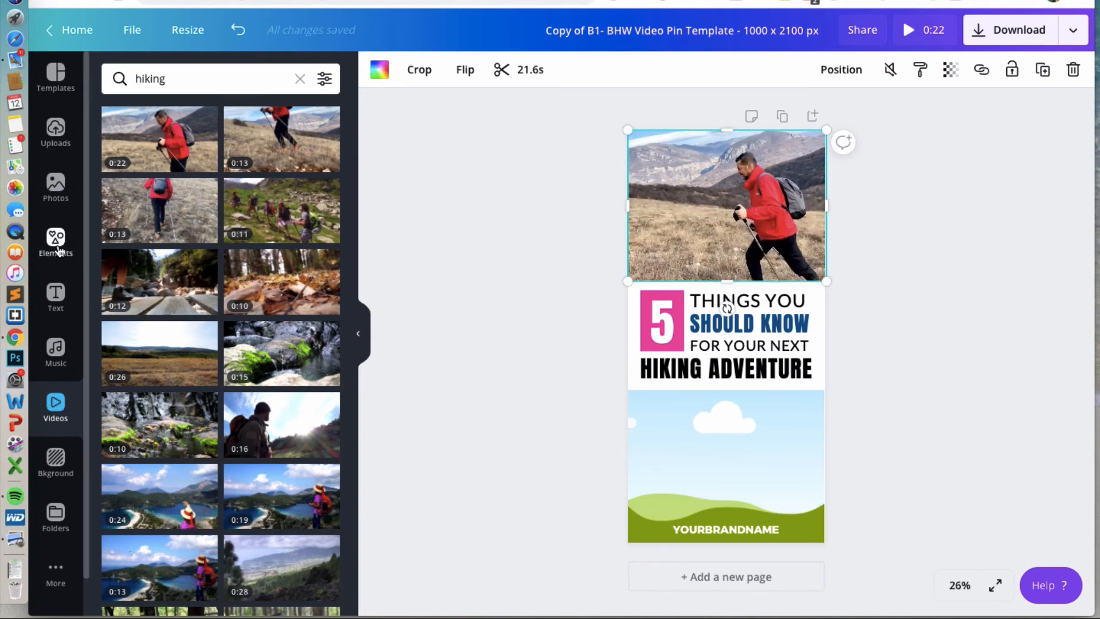
Search the photos for "hiking bag" and place the picture of boots, flask and blue backpack into the pin's lower frame
click(57, 183)
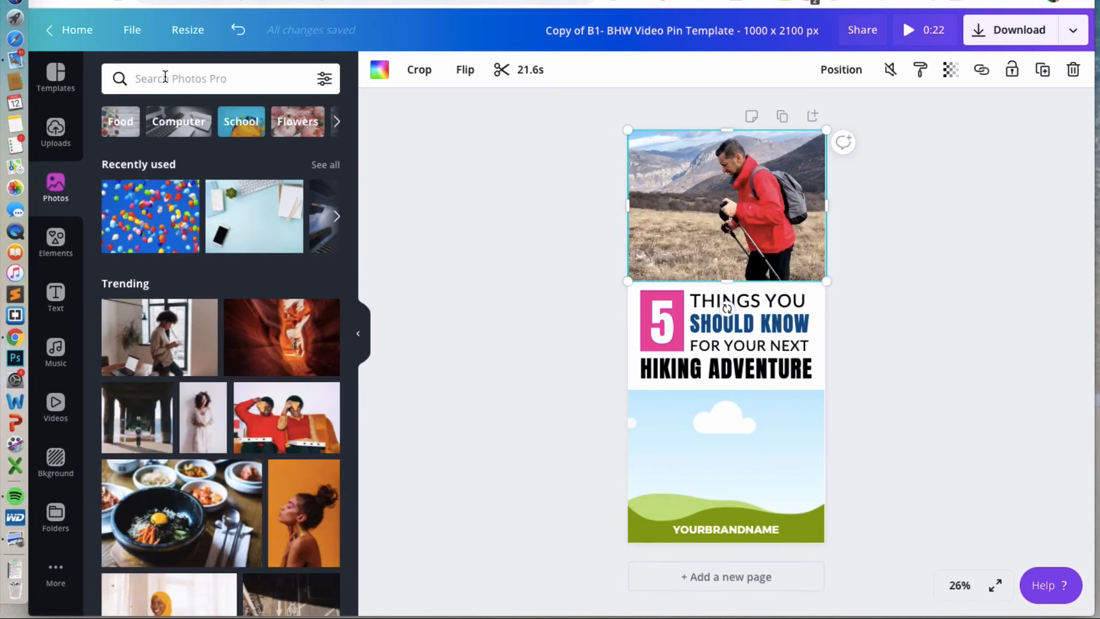
click(165, 76)
text(hiking)
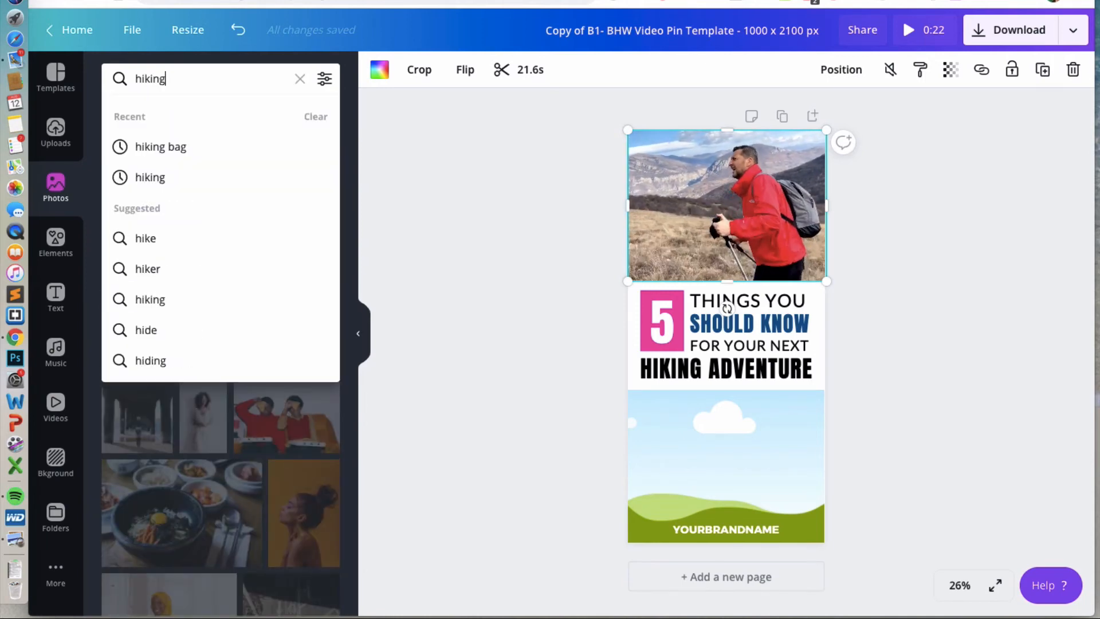
key(Return)
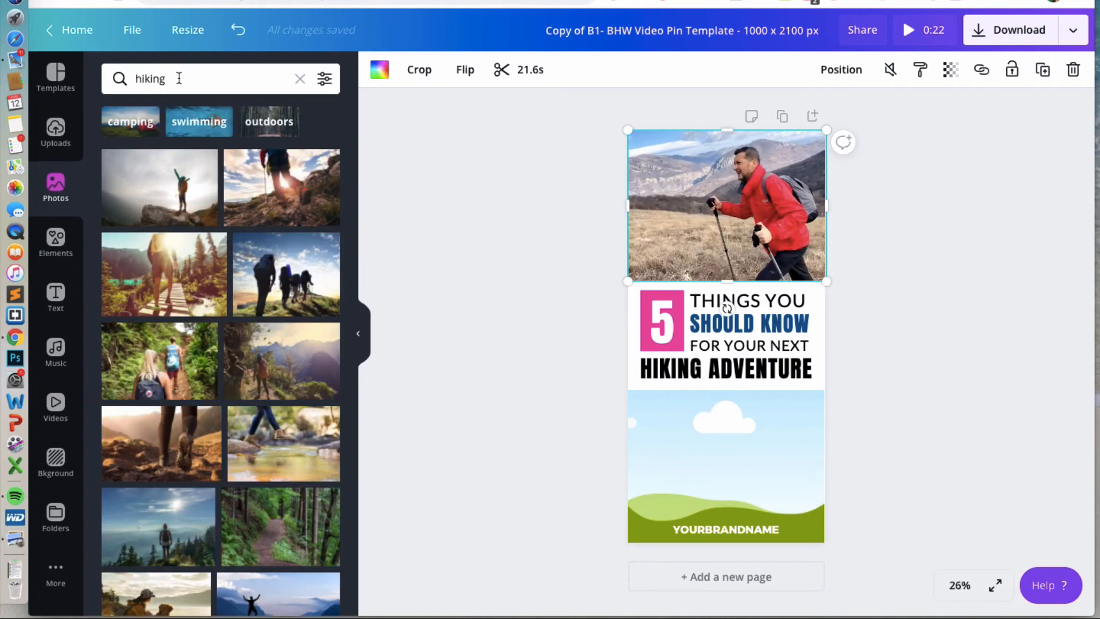
click(179, 78)
text(bag)
key(Return)
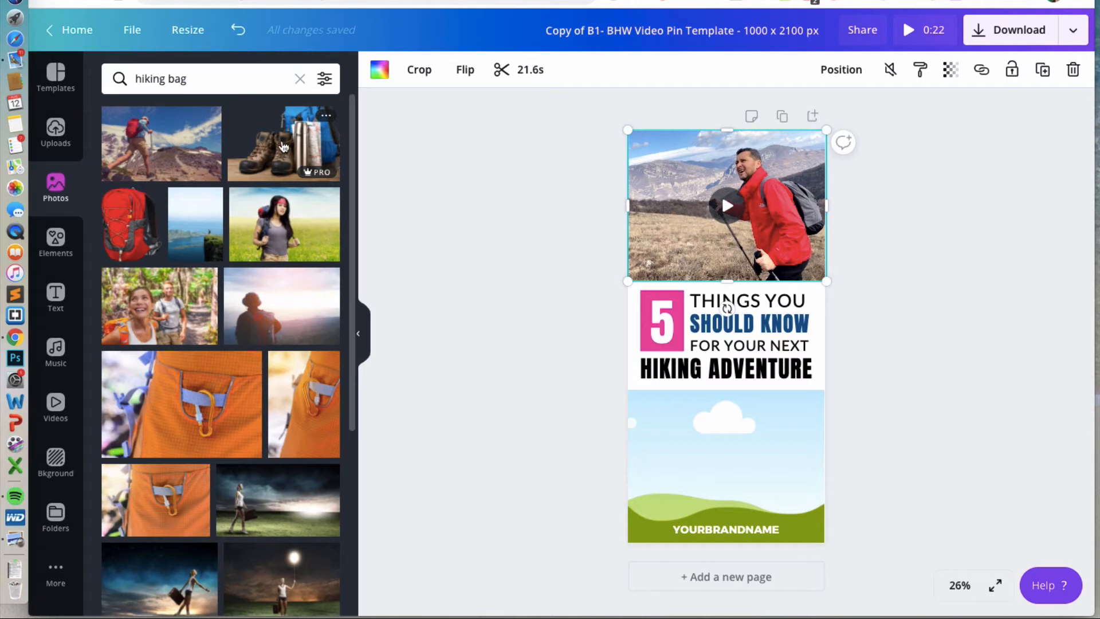
drag(297, 166, 711, 425)
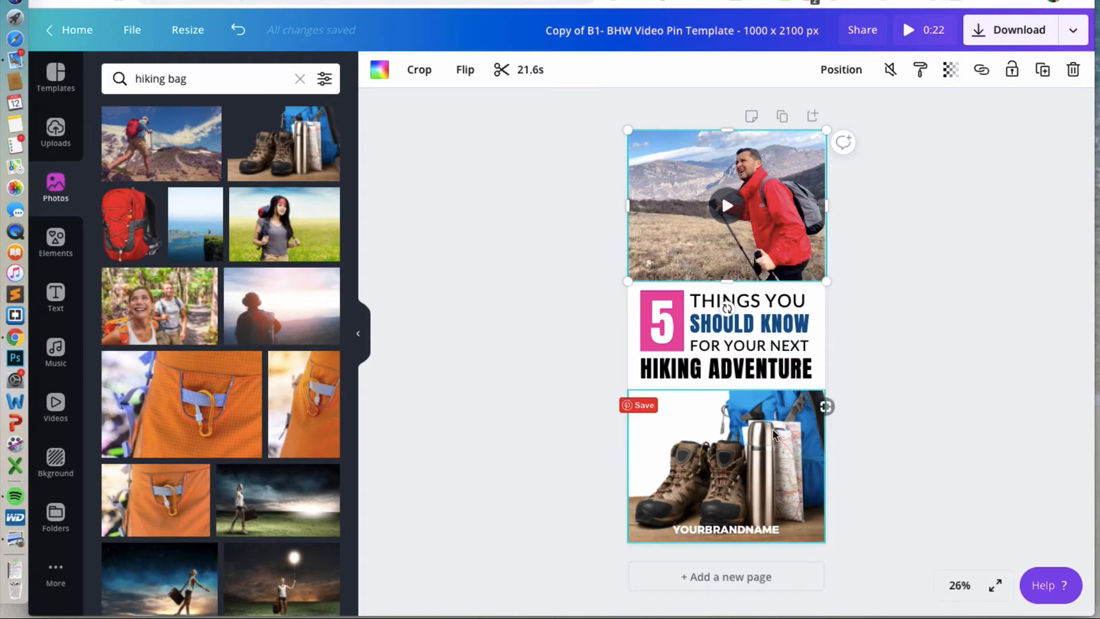
click(901, 328)
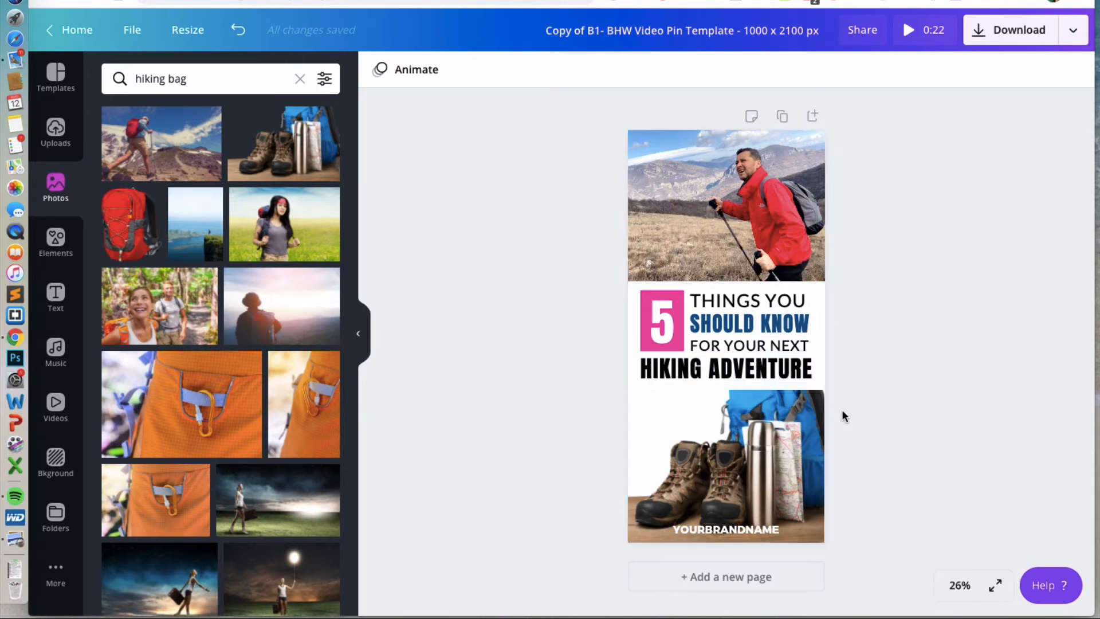
Examine the font choices and text colour options for the "THINGS YOU" line
click(771, 304)
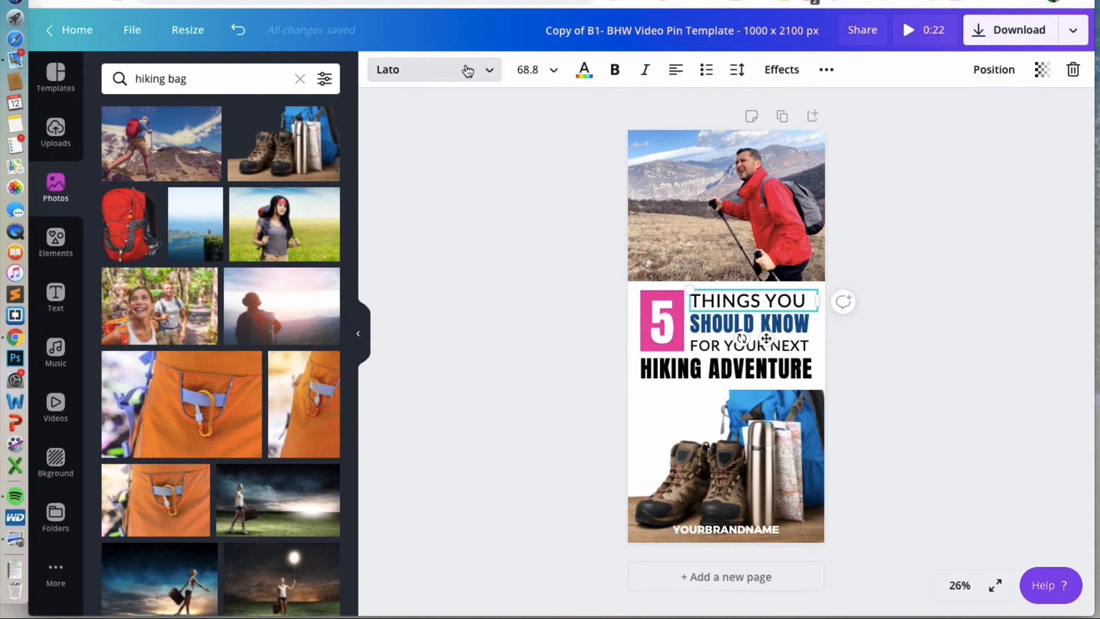
click(467, 70)
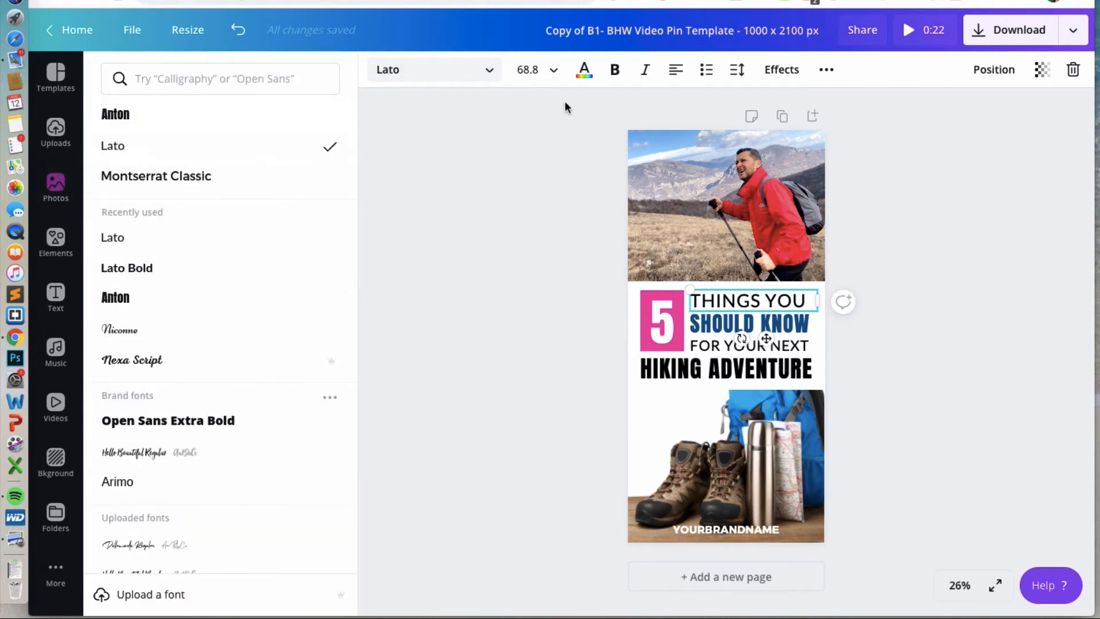
click(587, 74)
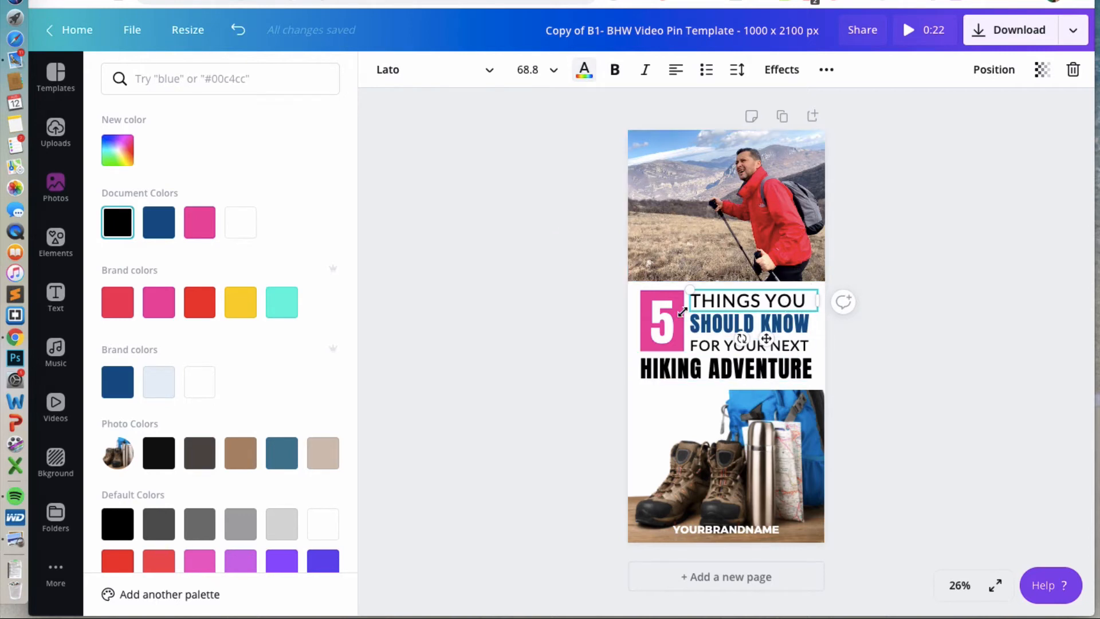
Try dark blue and yellow on the box behind the number 5, and return it to the pink document colour
click(666, 328)
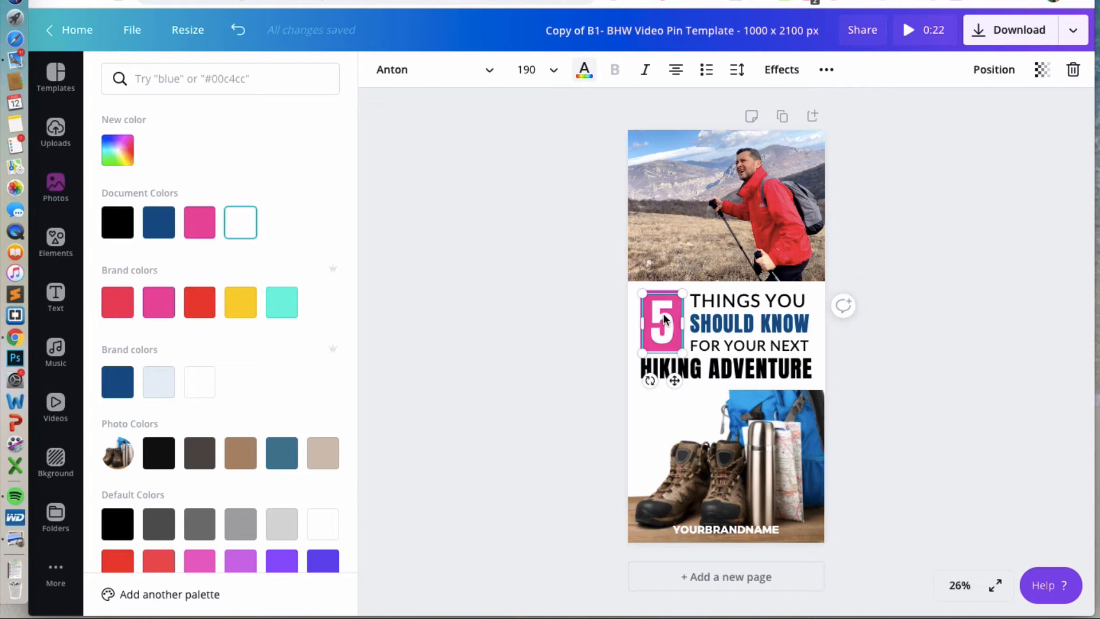
click(663, 320)
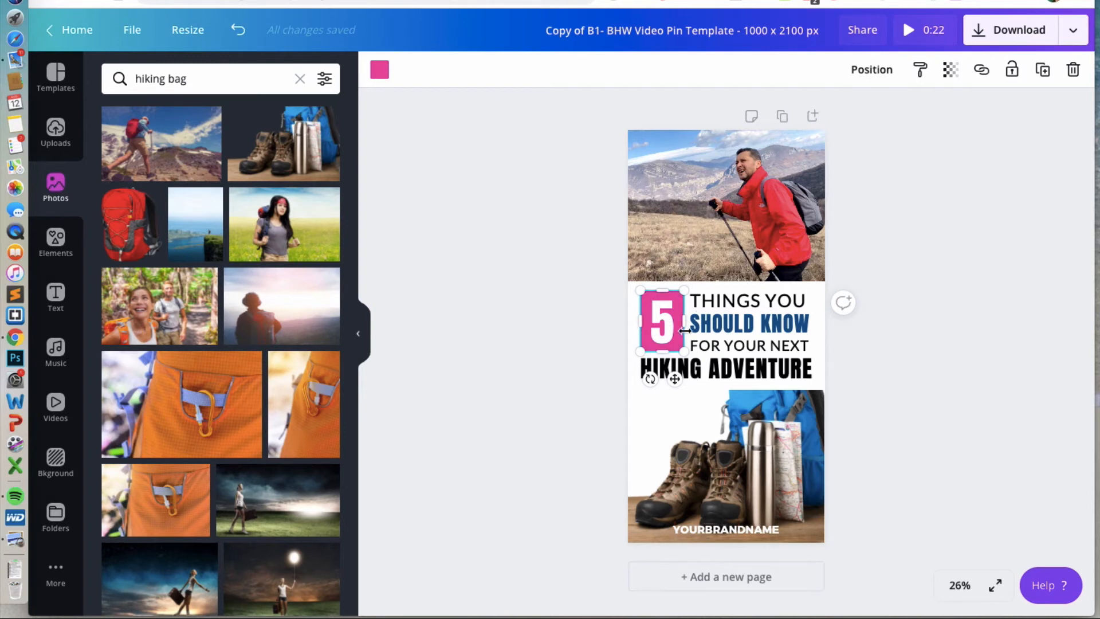
click(381, 78)
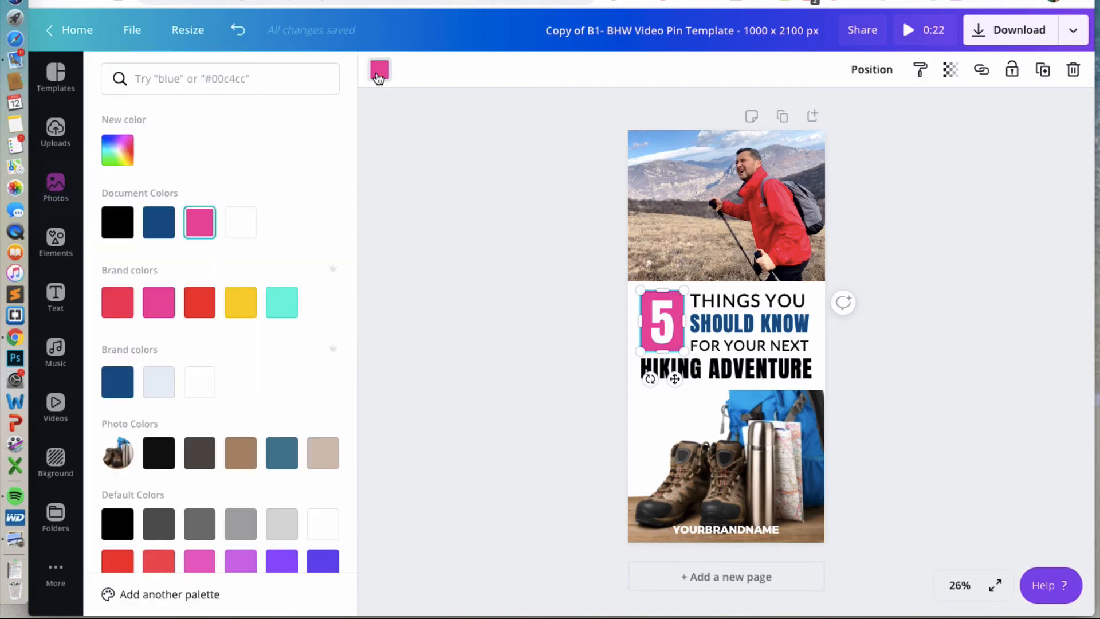
click(160, 230)
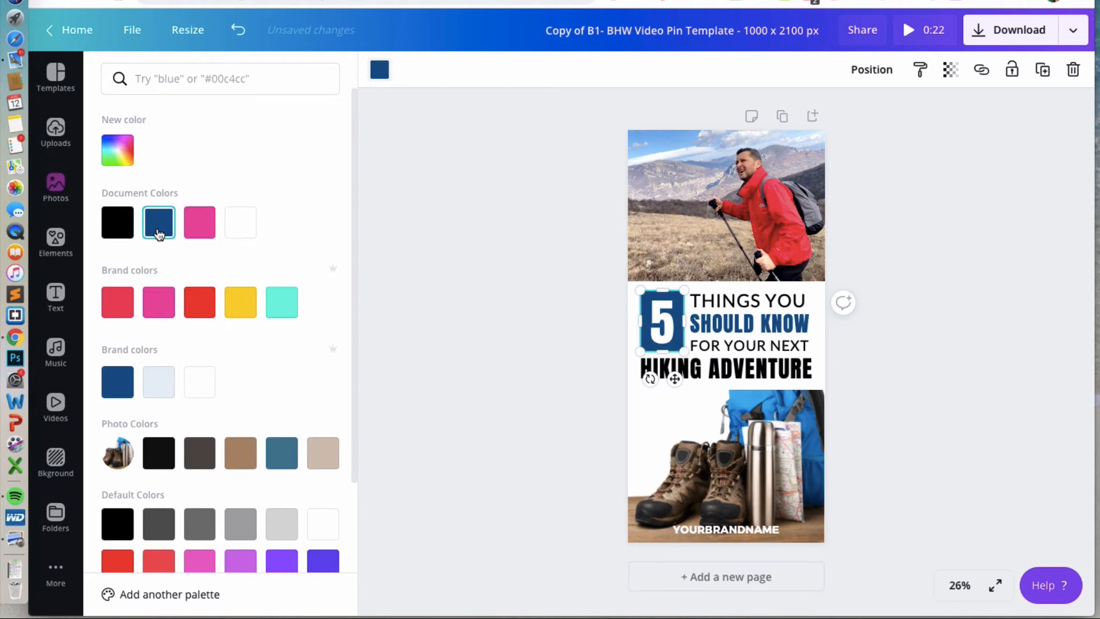
click(241, 302)
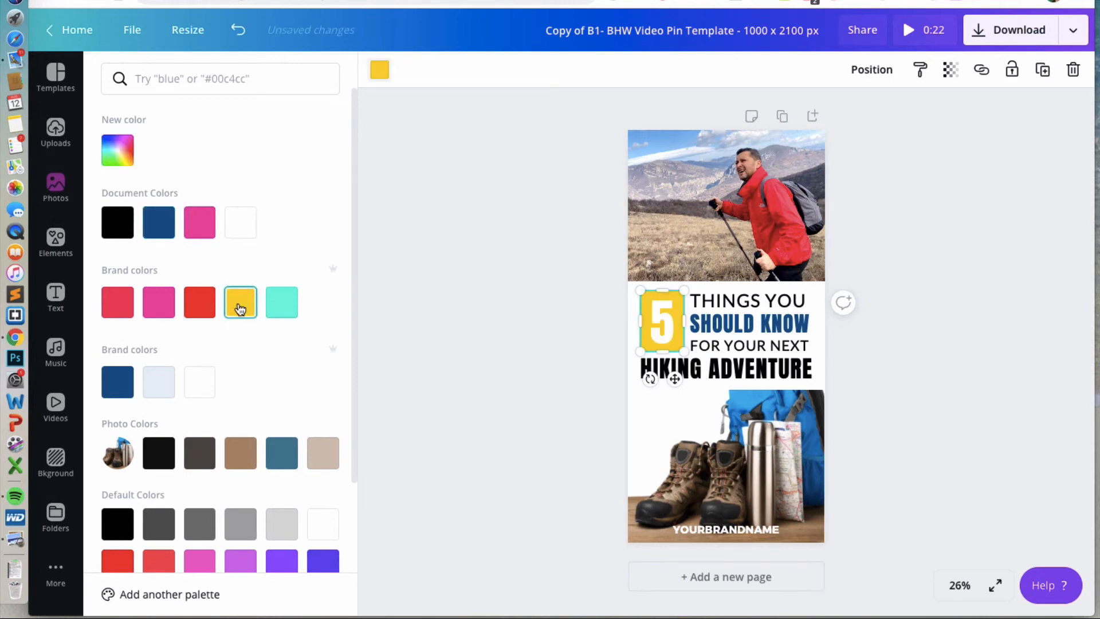
click(196, 225)
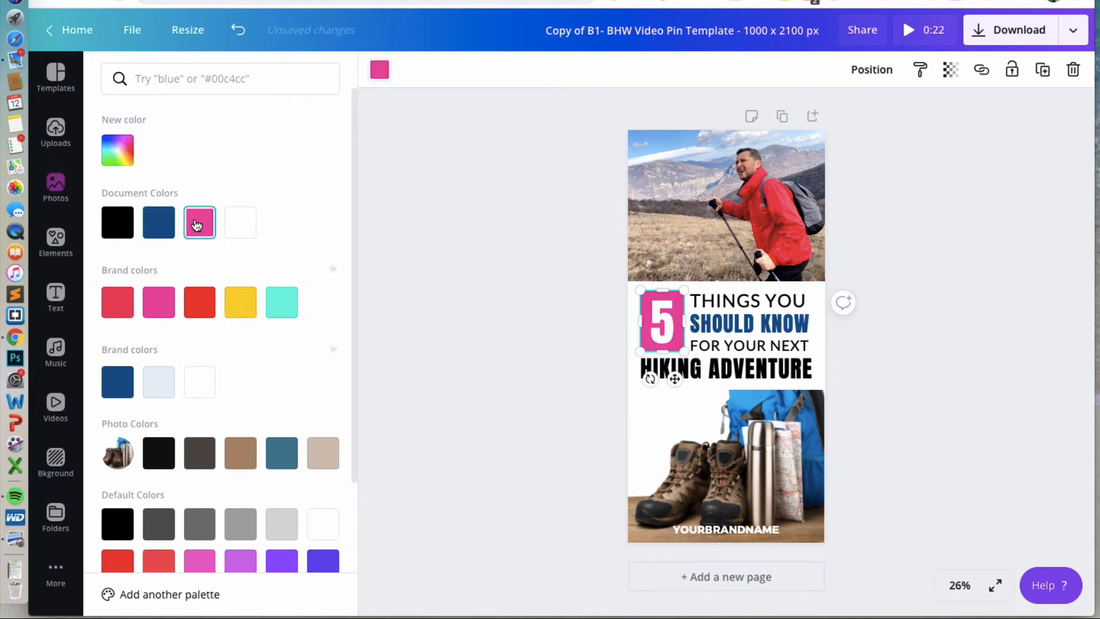
click(882, 259)
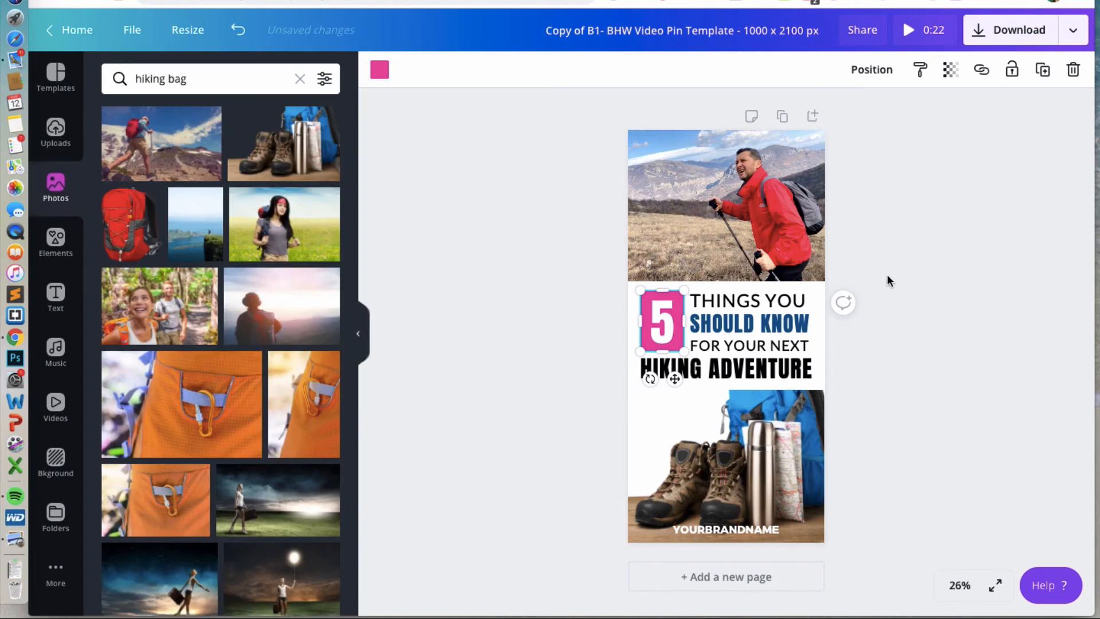
click(733, 532)
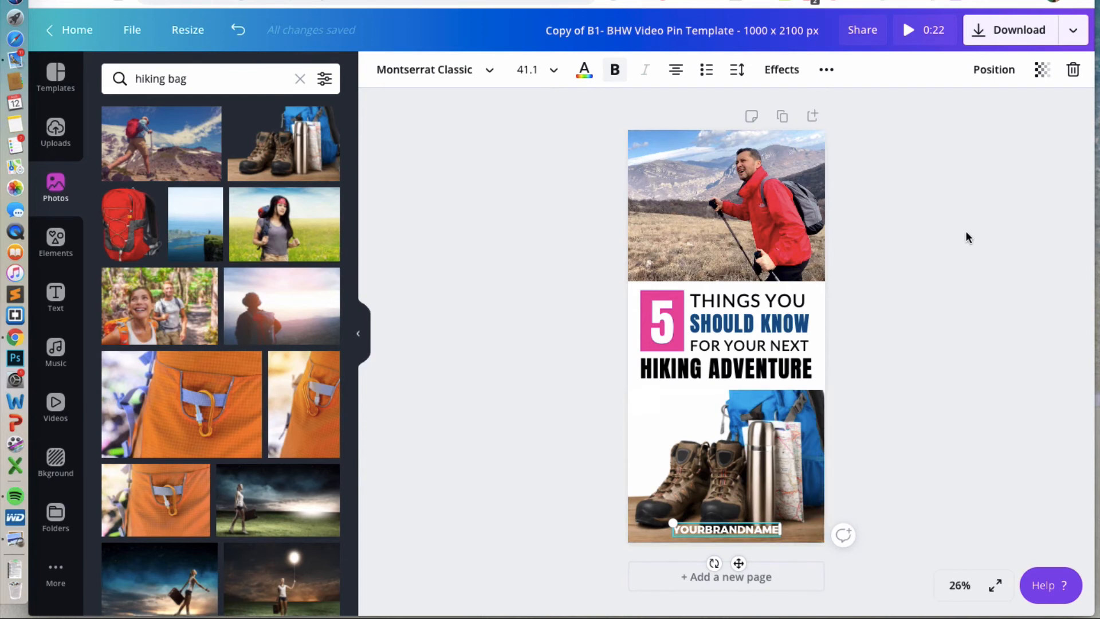
click(920, 299)
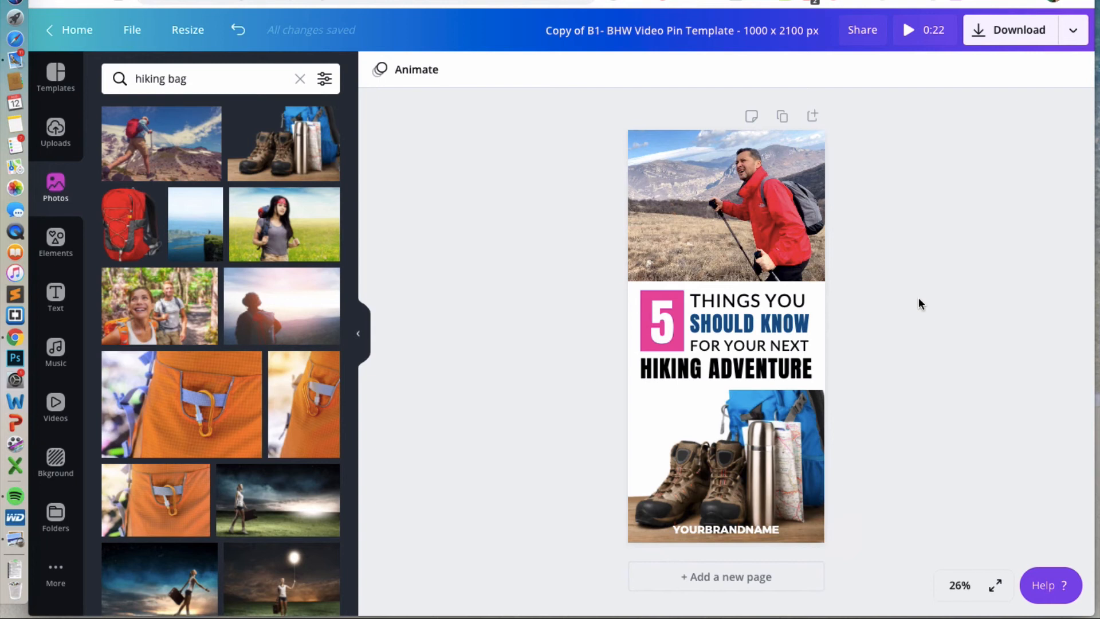
Preview the hiking pin with its video playing and return to the editor
click(919, 31)
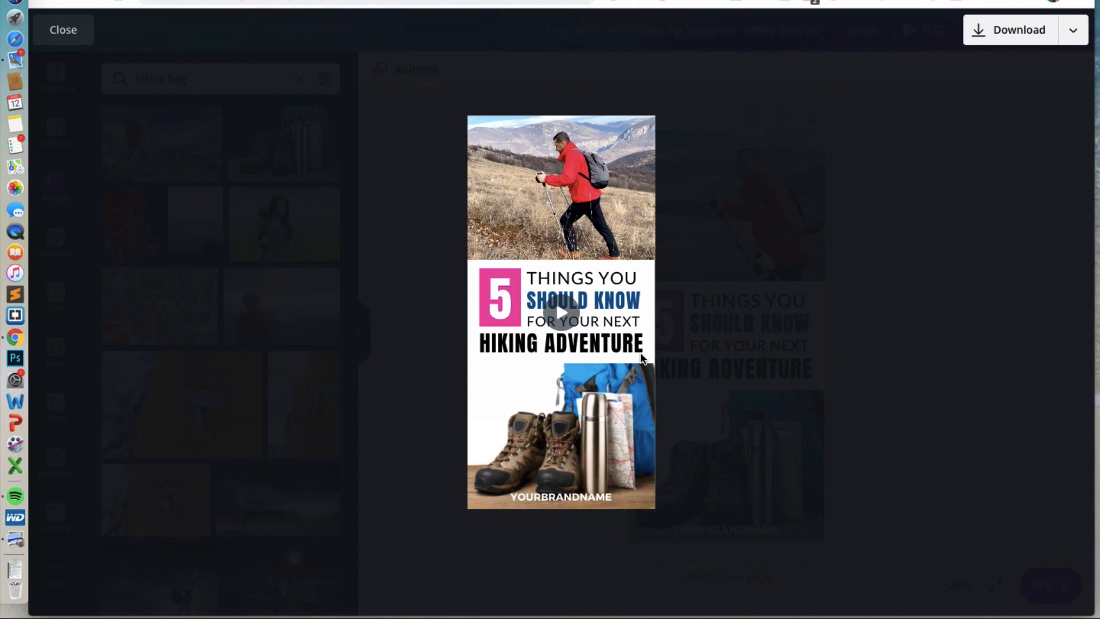
click(920, 304)
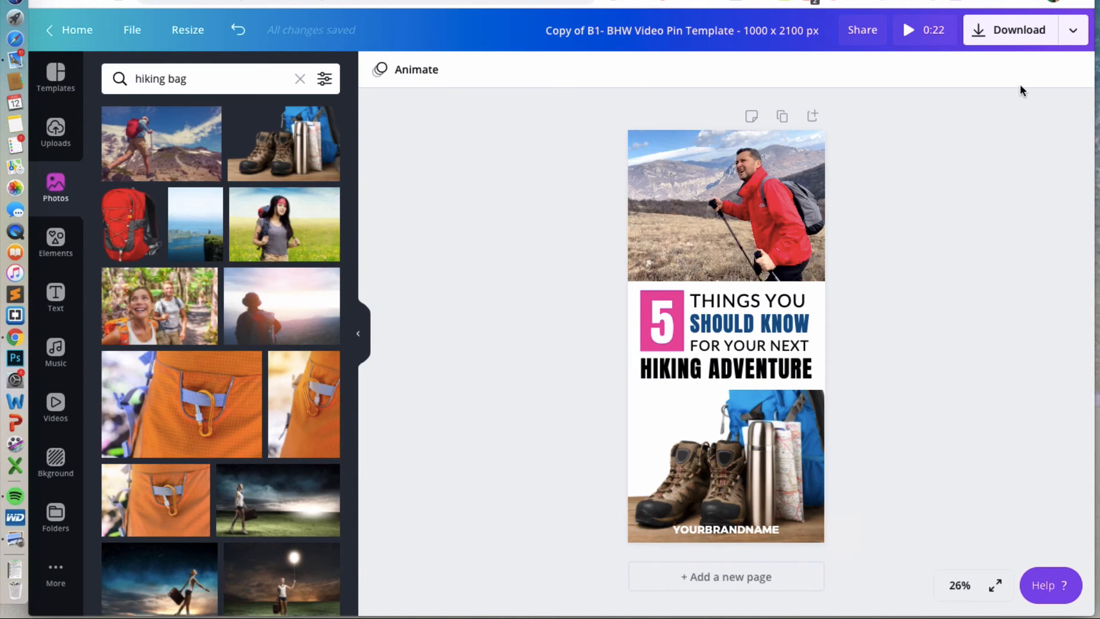
Open the download options for the hiking pin
click(1035, 35)
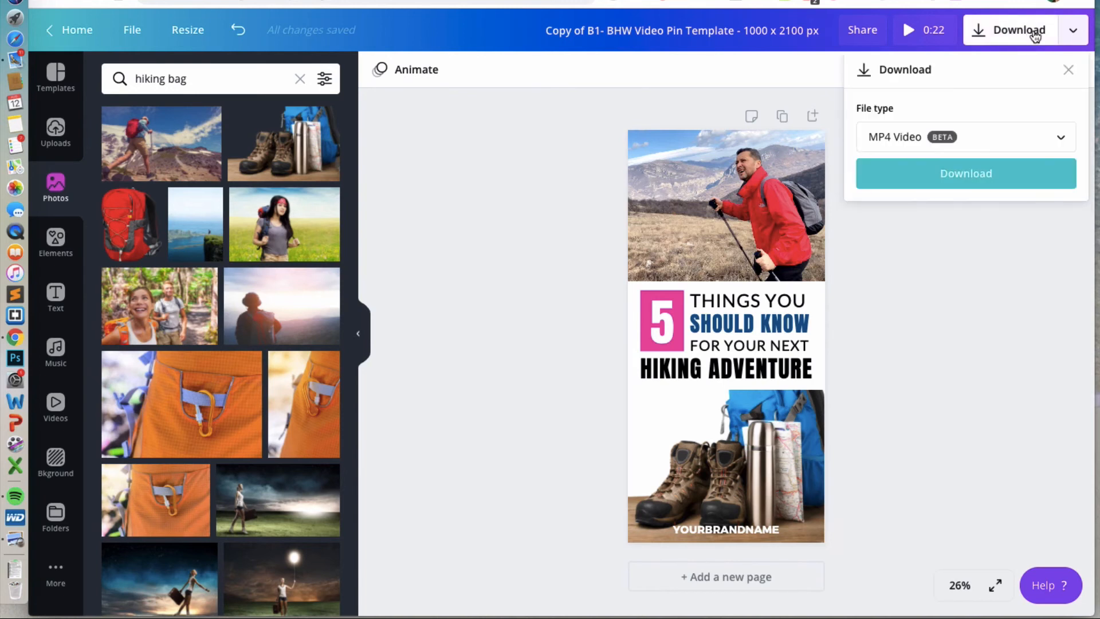